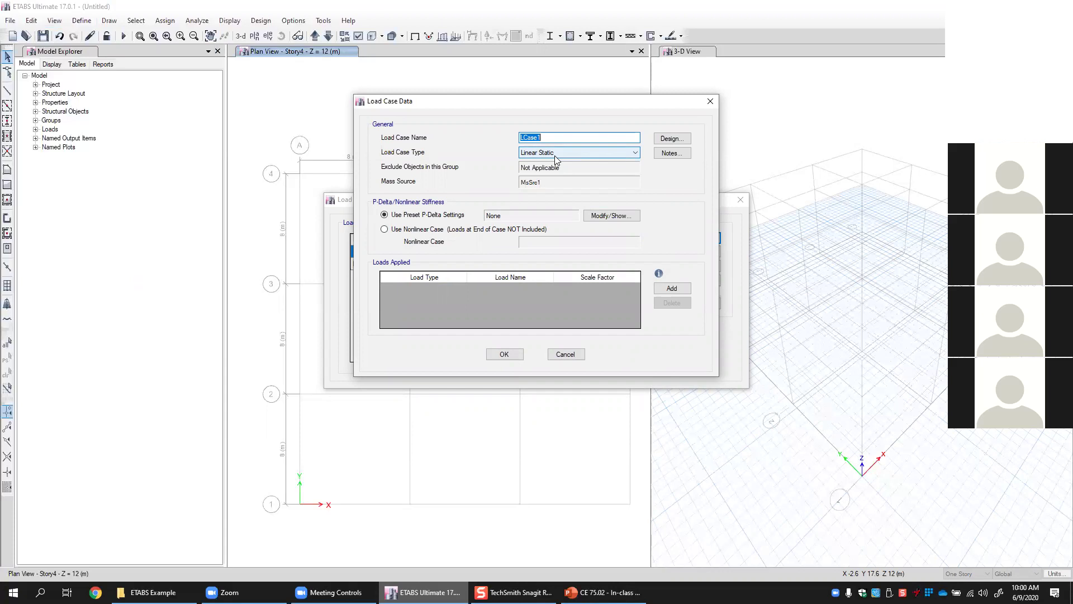
Set the load case type to Time History with the Linear Direct Integration subtype.
{"action": "left_click", "coordinate": [555, 154]}
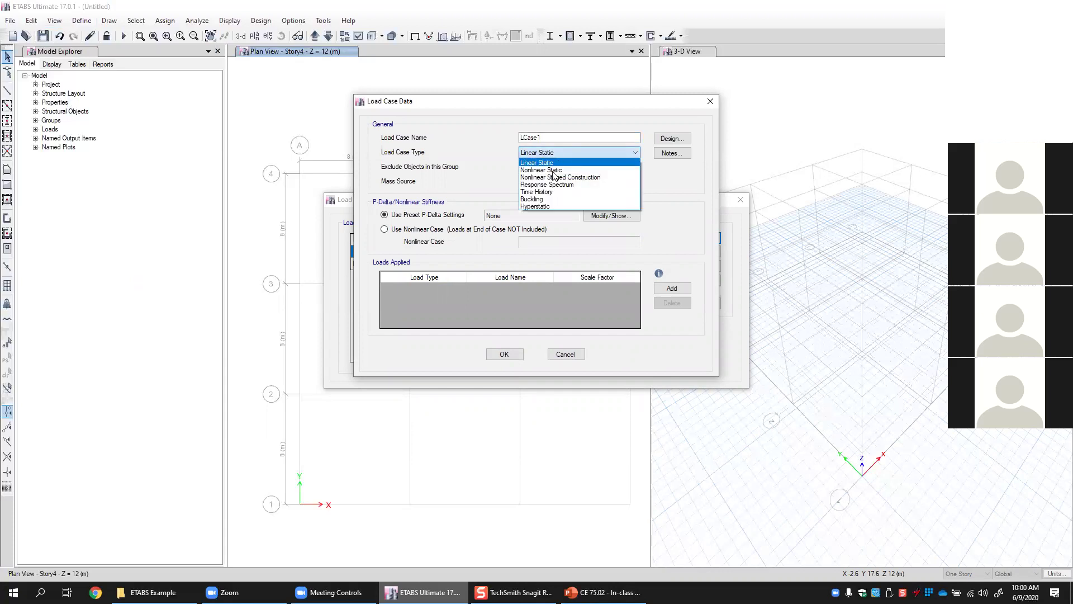
{"action": "left_click", "coordinate": [548, 192]}
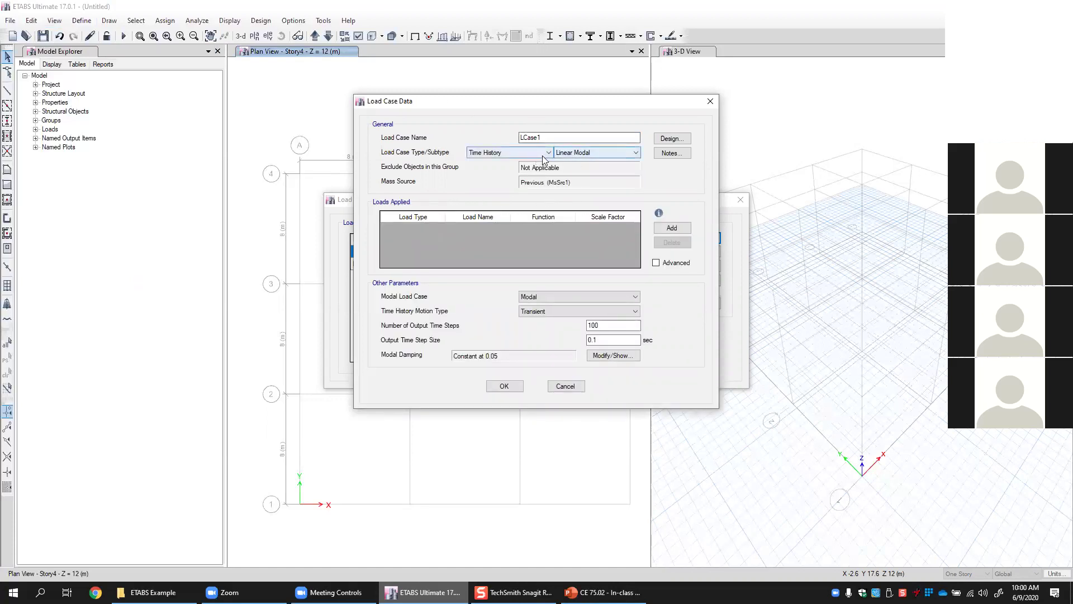
{"action": "left_click", "coordinate": [582, 154]}
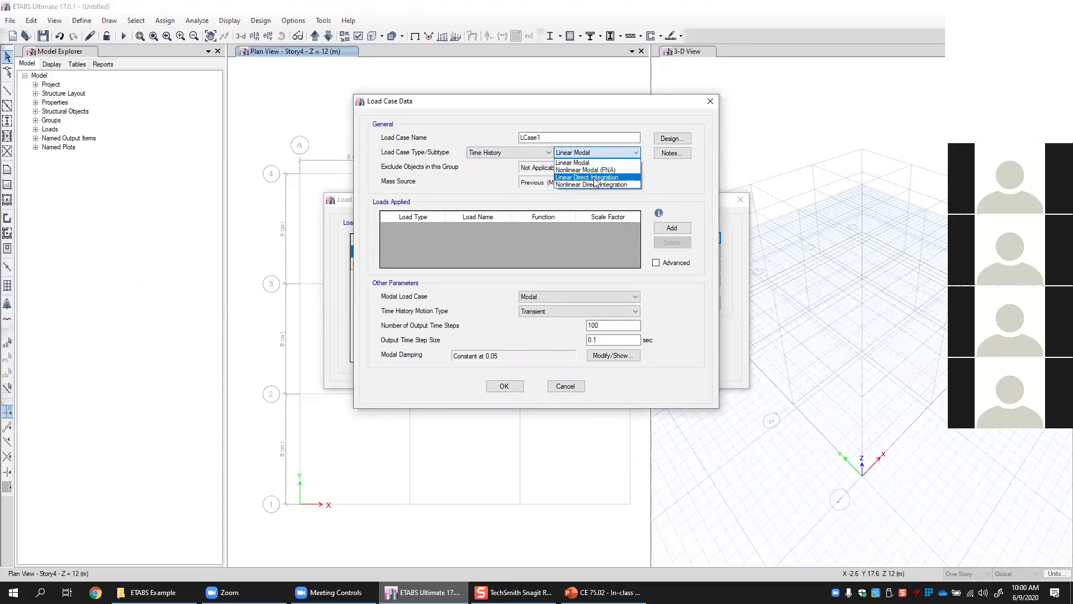
{"action": "left_click", "coordinate": [595, 178]}
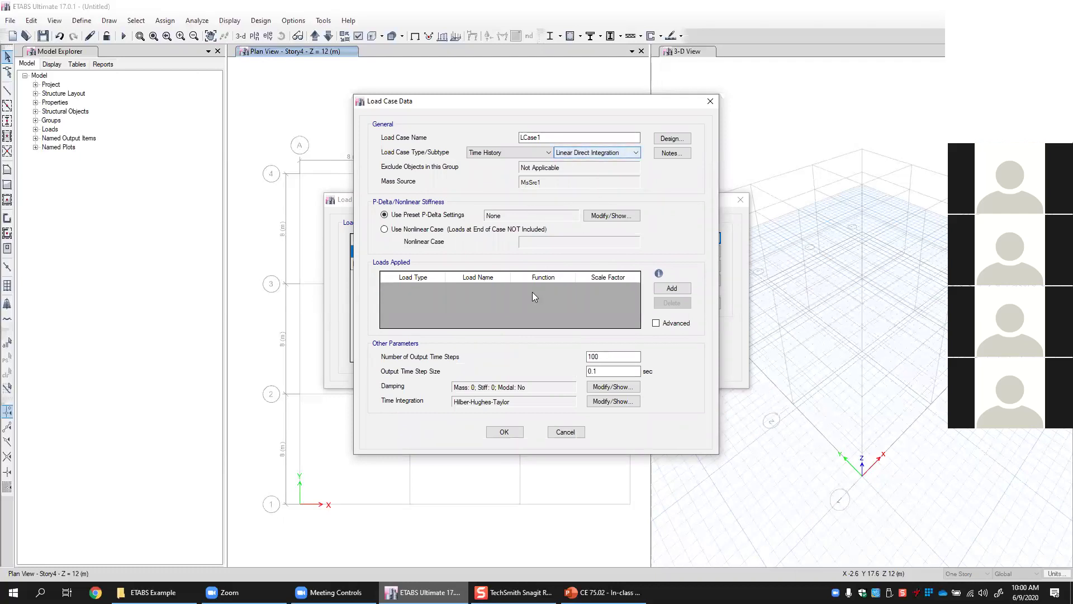
Open the load case's damping settings and examine the directly specified mass and stiffness proportional coefficients.
{"action": "left_click", "coordinate": [635, 385]}
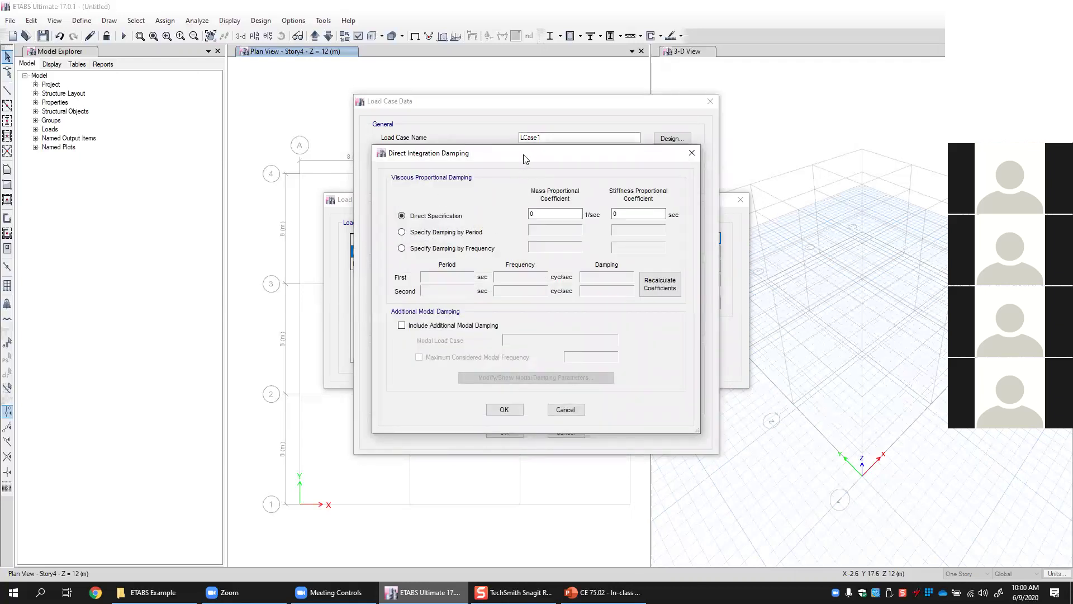
{"action": "left_click_drag", "start_coordinate": [524, 158], "coordinate": [529, 161]}
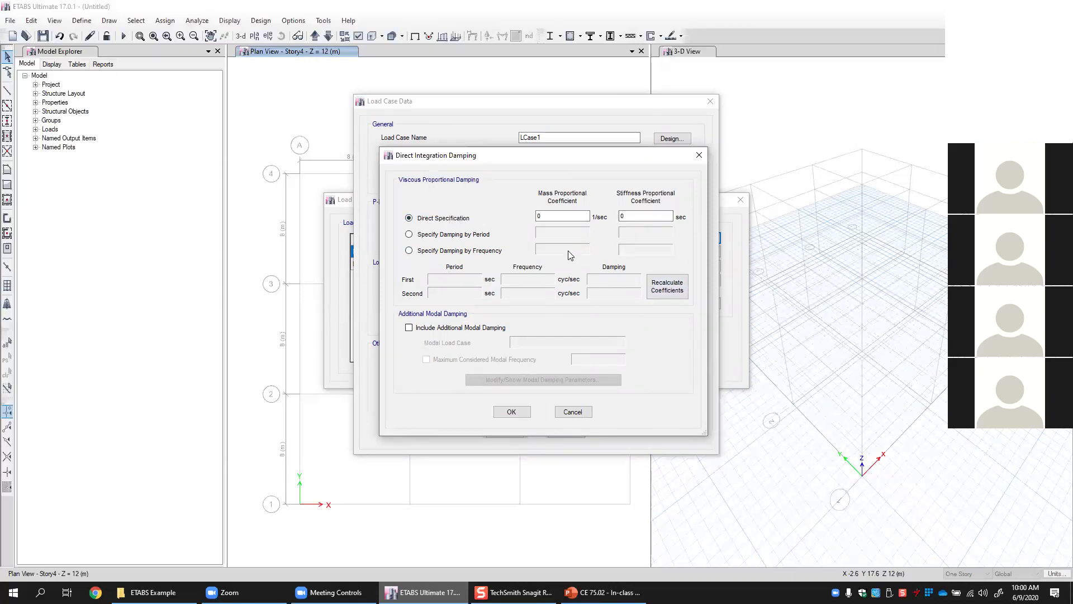
{"action": "double_click", "coordinate": [553, 213]}
{"action": "double_click", "coordinate": [660, 216]}
Specify the viscous damping by period with 0.05 damping for both the first and second periods, and recalculate the coefficients.
{"action": "left_click", "coordinate": [448, 241]}
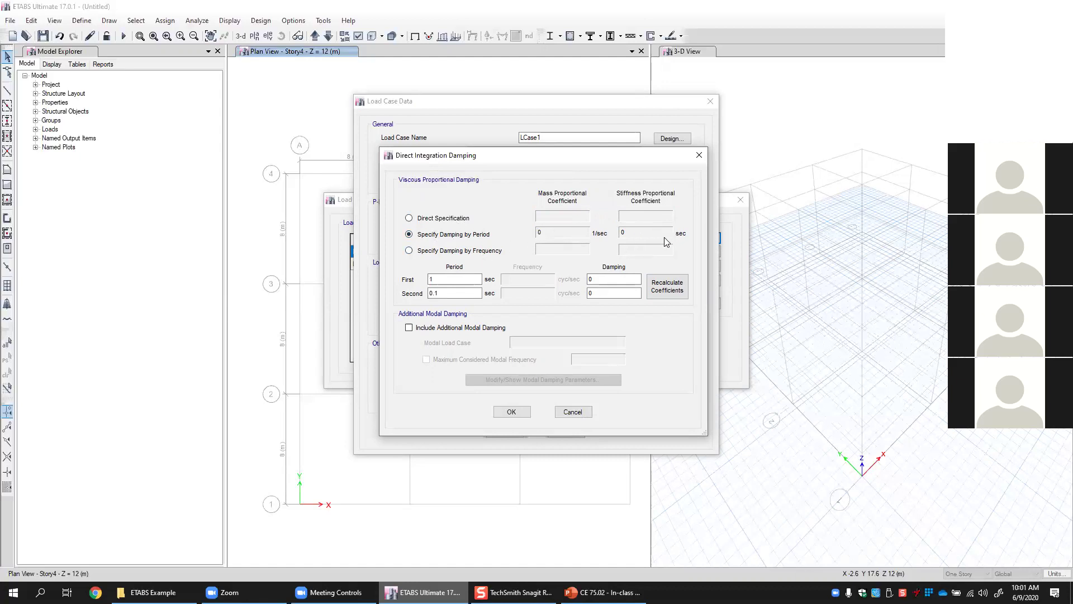
{"action": "left_click", "coordinate": [428, 279]}
{"action": "double_click", "coordinate": [625, 282]}
{"action": "double_click", "coordinate": [441, 278]}
{"action": "key", "text": "Tab"}
{"action": "type", "text": "0.05"}
{"action": "left_click", "coordinate": [436, 295]}
{"action": "left_click", "coordinate": [593, 293]}
{"action": "type", "text": "05"}
{"action": "left_click", "coordinate": [668, 286]}
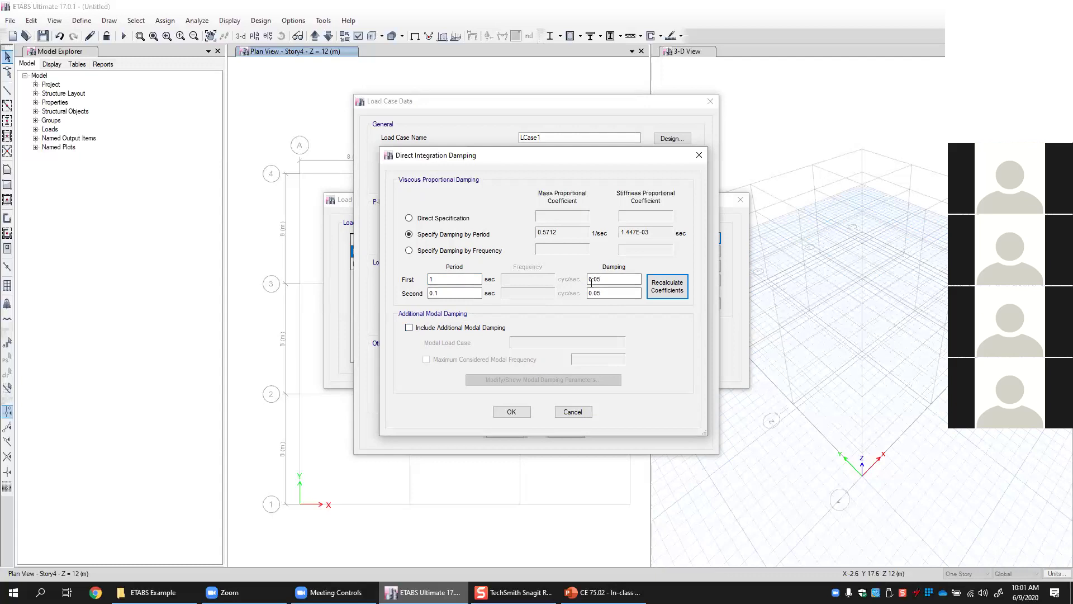
Specify the viscous damping by frequency with a first frequency of 2 cyc/sec, recalculate the coefficients and accept the damping settings.
{"action": "left_click", "coordinate": [445, 252]}
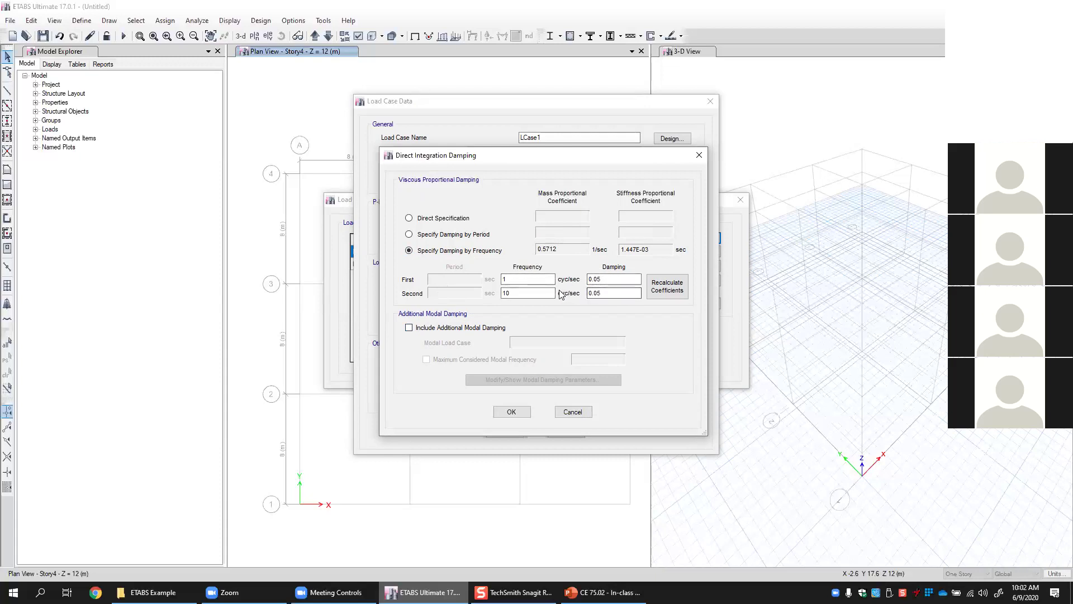
{"action": "double_click", "coordinate": [511, 278]}
{"action": "type", "text": "2"}
{"action": "left_click", "coordinate": [518, 293]}
{"action": "left_click", "coordinate": [654, 294]}
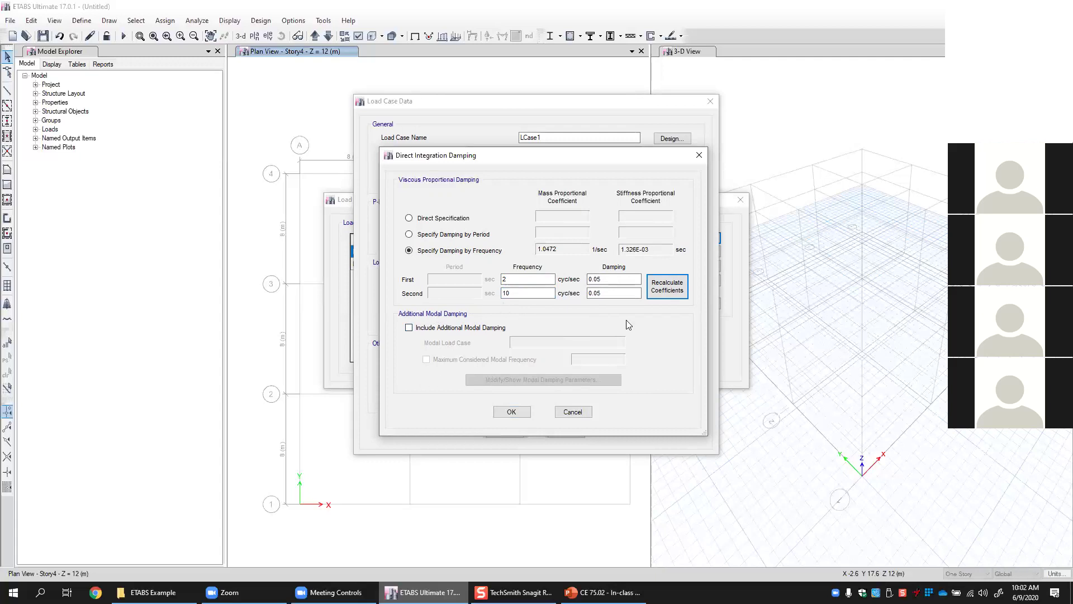
{"action": "left_click", "coordinate": [511, 412]}
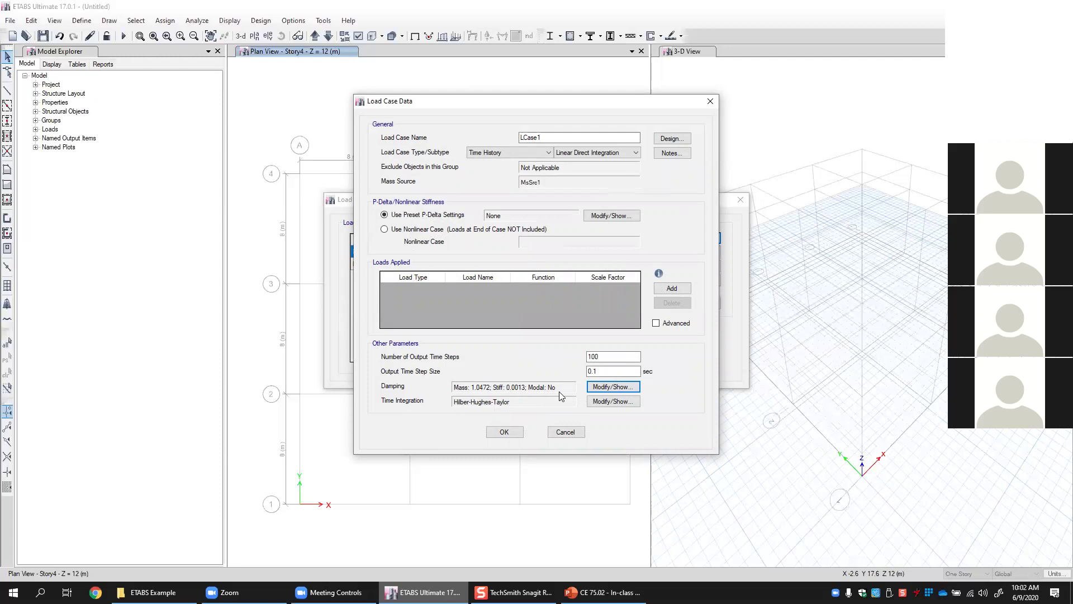
Reopen the load case's damping settings and include additional modal damping based on the Modal load case.
{"action": "left_click", "coordinate": [613, 387]}
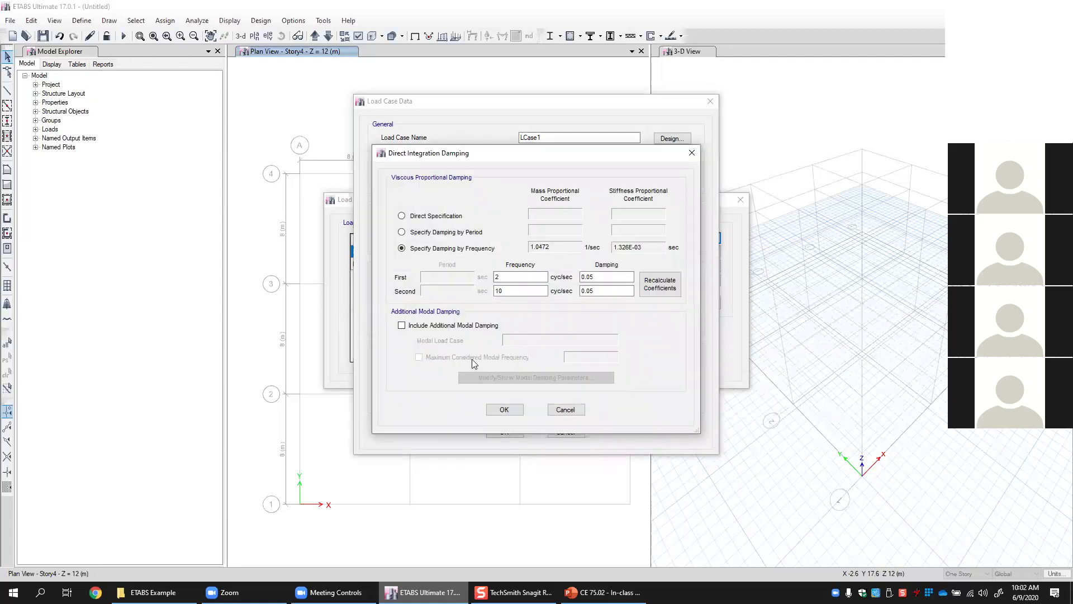
{"action": "left_click", "coordinate": [439, 325]}
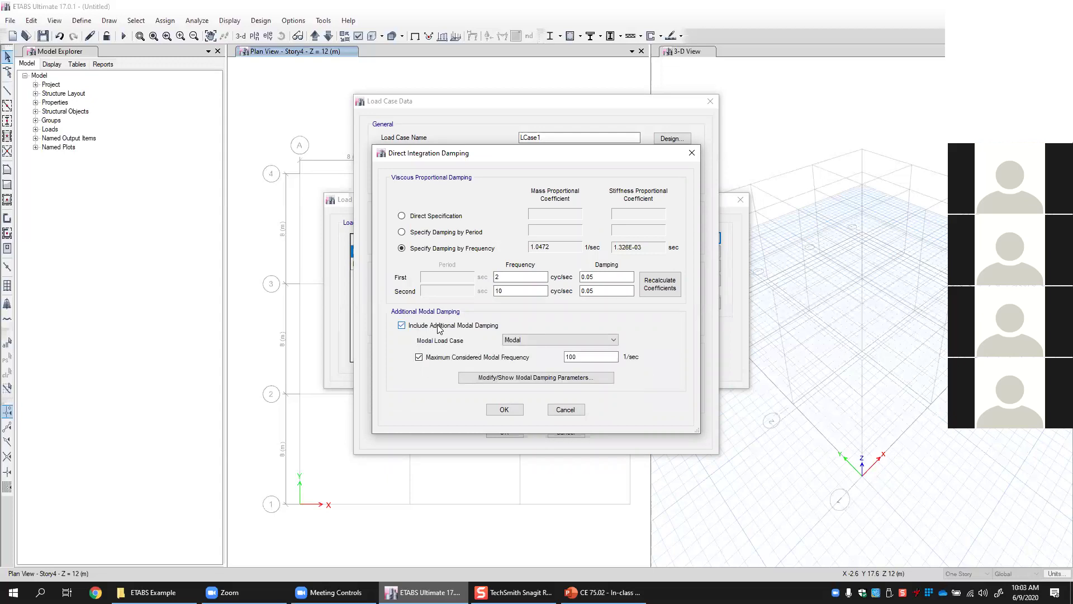
{"action": "left_click", "coordinate": [520, 339]}
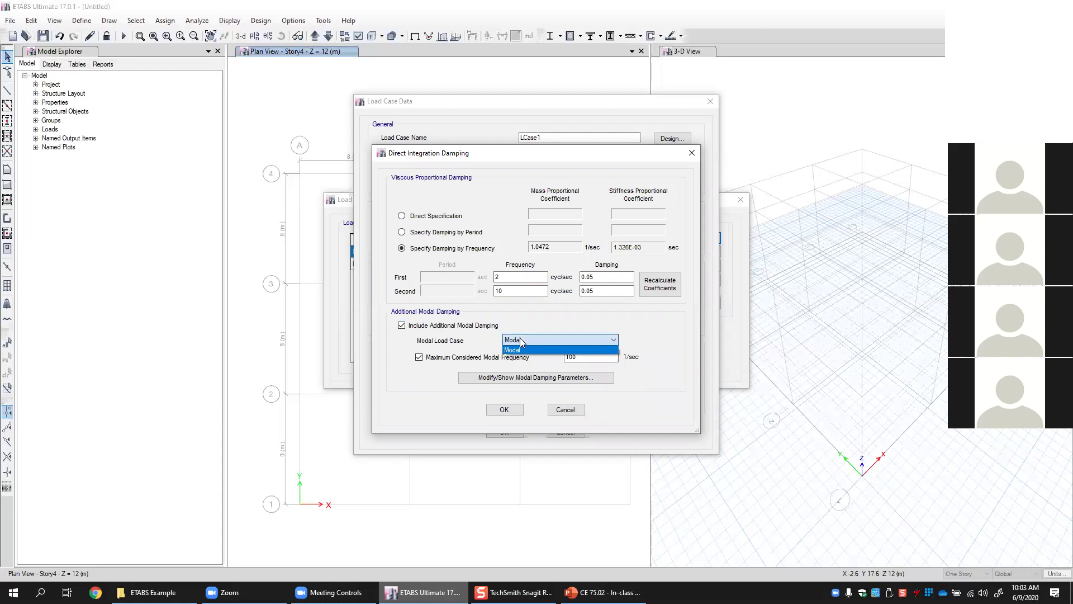
{"action": "left_click", "coordinate": [520, 338]}
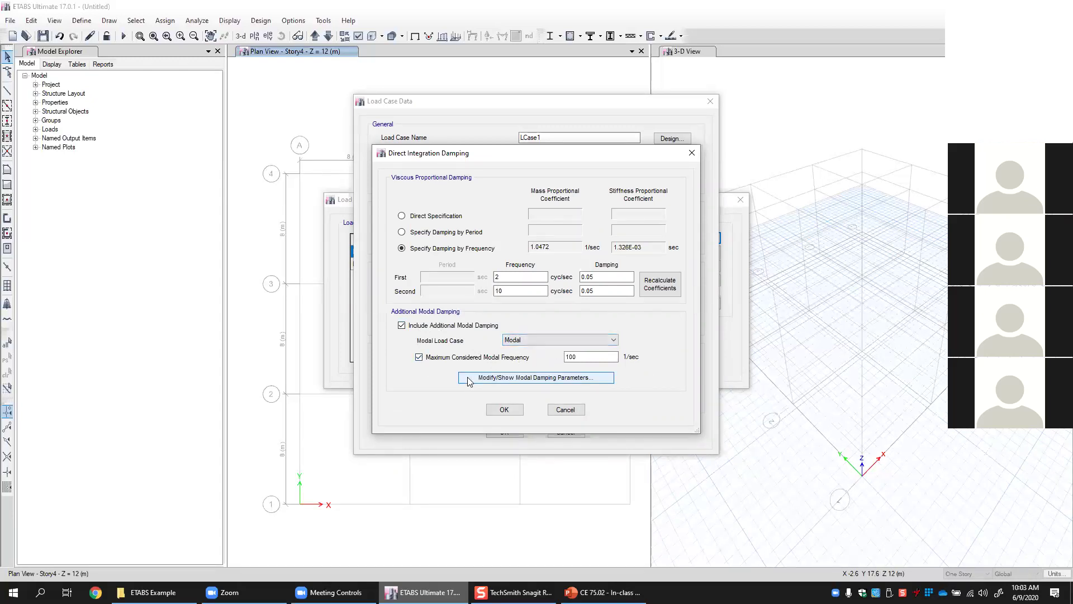
Set the additional modal damping to be interpolated by period, with a point at 1 sec and 0.05 damping.
{"action": "left_click", "coordinate": [607, 378]}
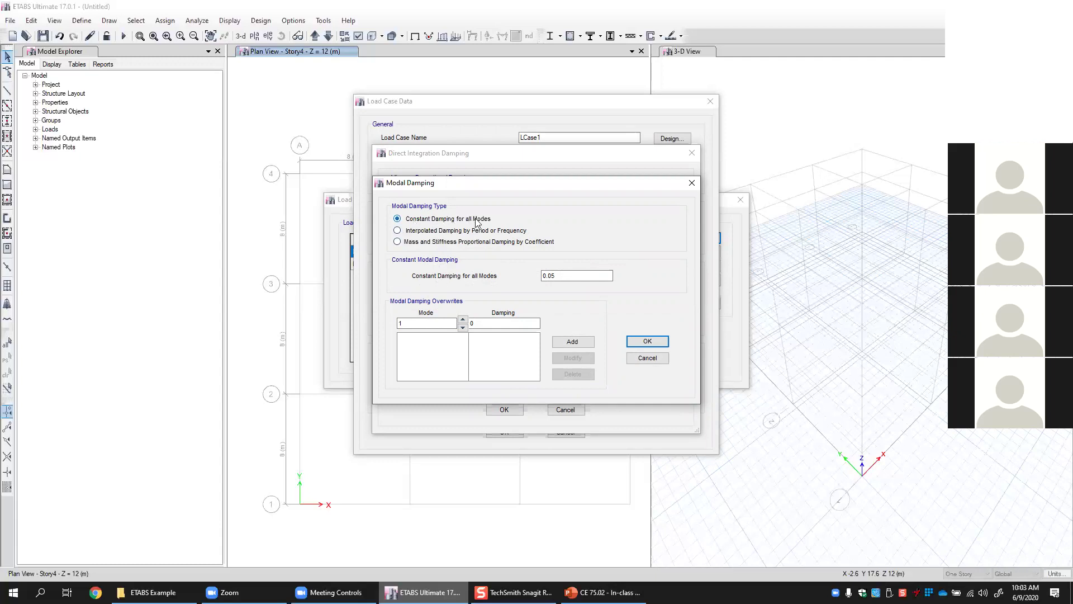
{"action": "key", "text": "Tab"}
{"action": "left_click", "coordinate": [410, 235]}
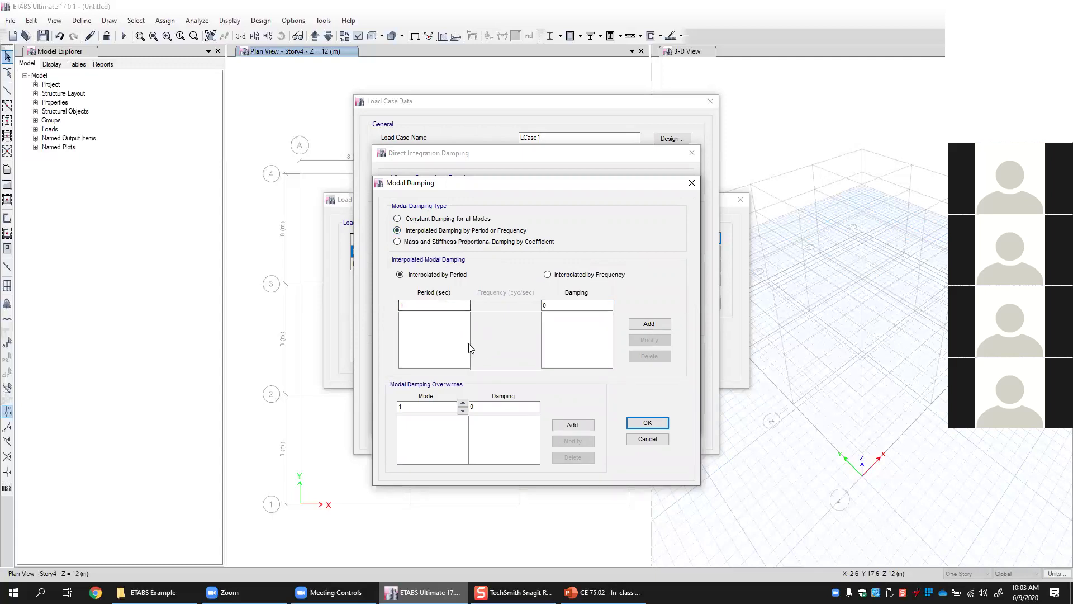
{"action": "left_click", "coordinate": [442, 304]}
{"action": "key", "text": "shift+Home"}
{"action": "key", "text": "Tab"}
{"action": "left_click", "coordinate": [640, 325]}
{"action": "left_click", "coordinate": [428, 305]}
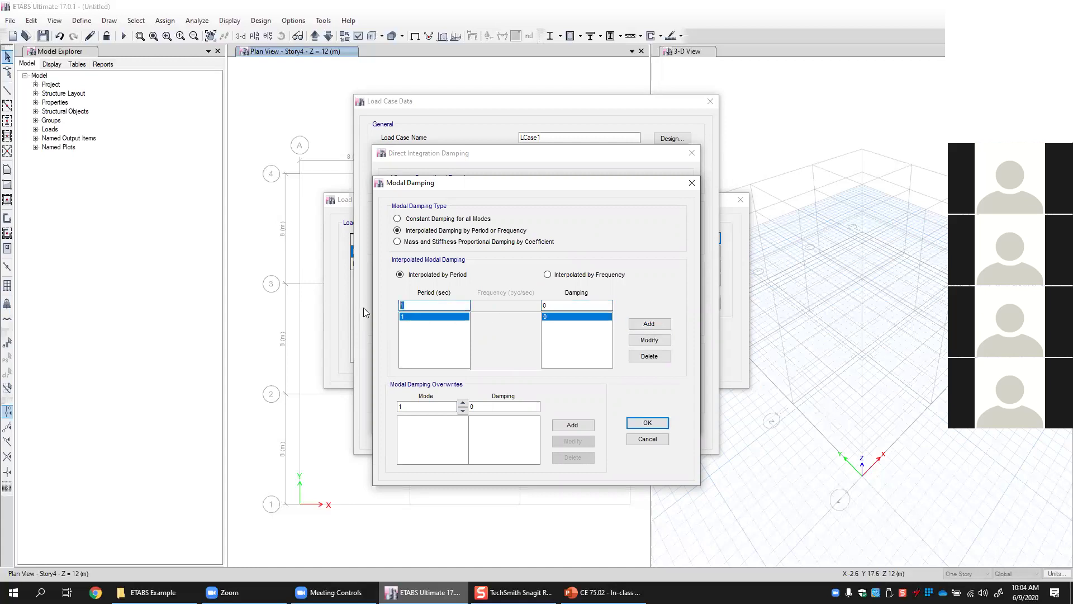
{"action": "left_click", "coordinate": [423, 318]}
{"action": "left_click", "coordinate": [586, 307]}
{"action": "type", "text": "0.05"}
{"action": "left_click", "coordinate": [649, 339]}
Add a second interpolated modal damping point with a period of 2 sec and 0.06 damping.
{"action": "left_click", "coordinate": [431, 304]}
{"action": "left_click_drag", "start_coordinate": [431, 305], "coordinate": [361, 304]}
{"action": "type", "text": "2"}
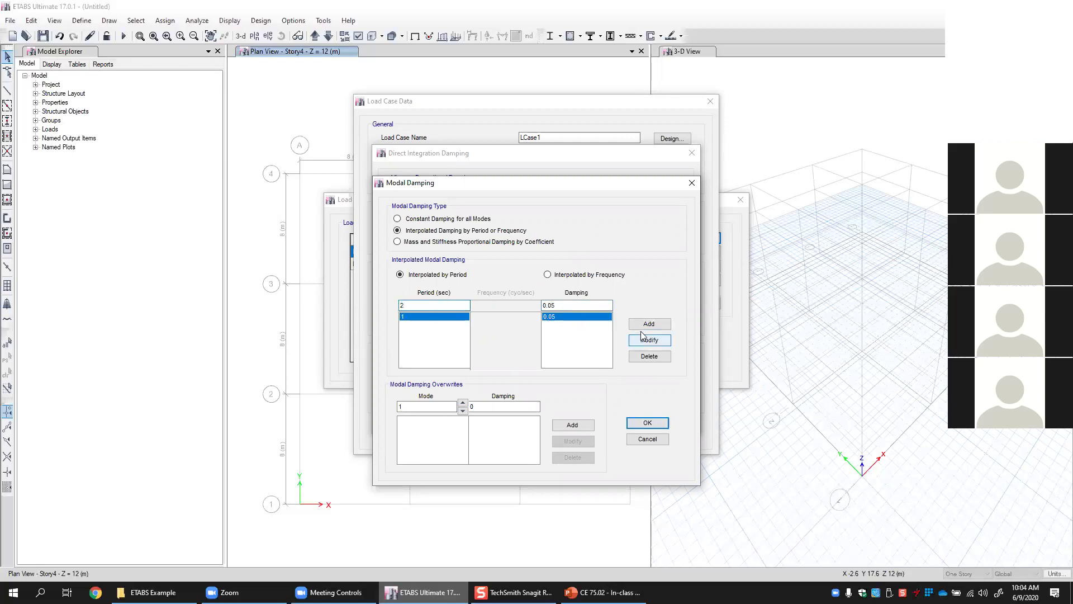
{"action": "left_click", "coordinate": [590, 304]}
{"action": "key", "text": "BackSpace"}
{"action": "type", "text": "6"}
{"action": "left_click", "coordinate": [649, 323]}
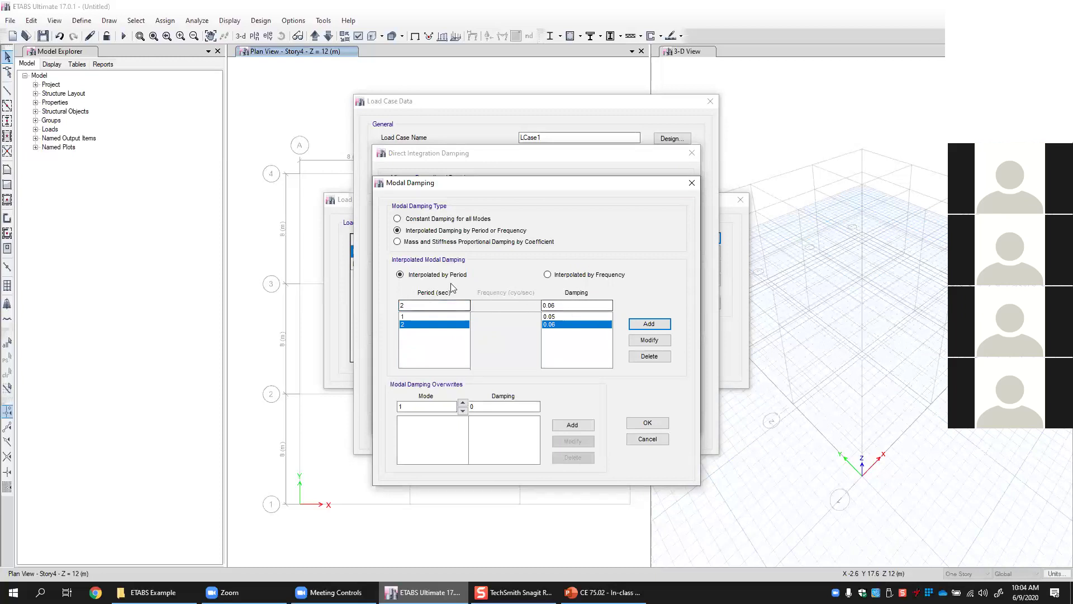
Compare the interpolated damping points listed by frequency with those listed by period.
{"action": "left_click", "coordinate": [548, 274]}
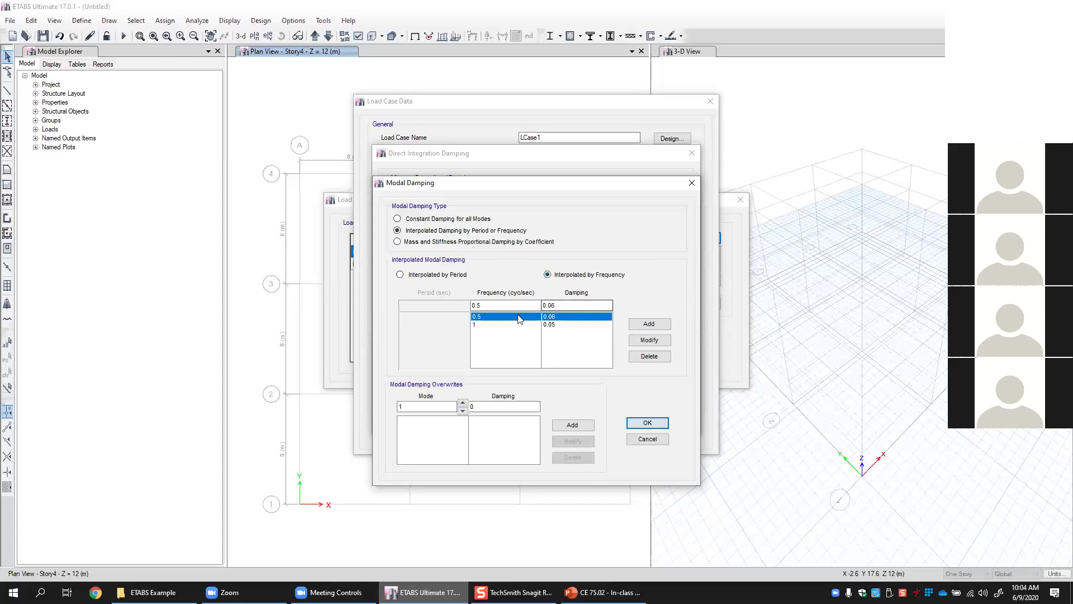
{"action": "left_click", "coordinate": [455, 278]}
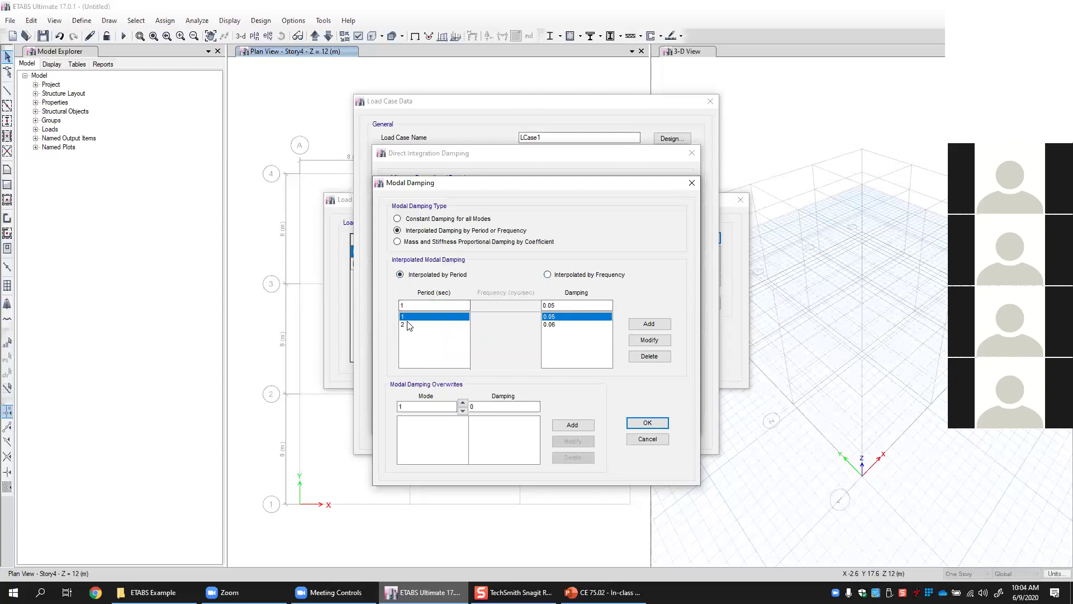
{"action": "left_click", "coordinate": [410, 324]}
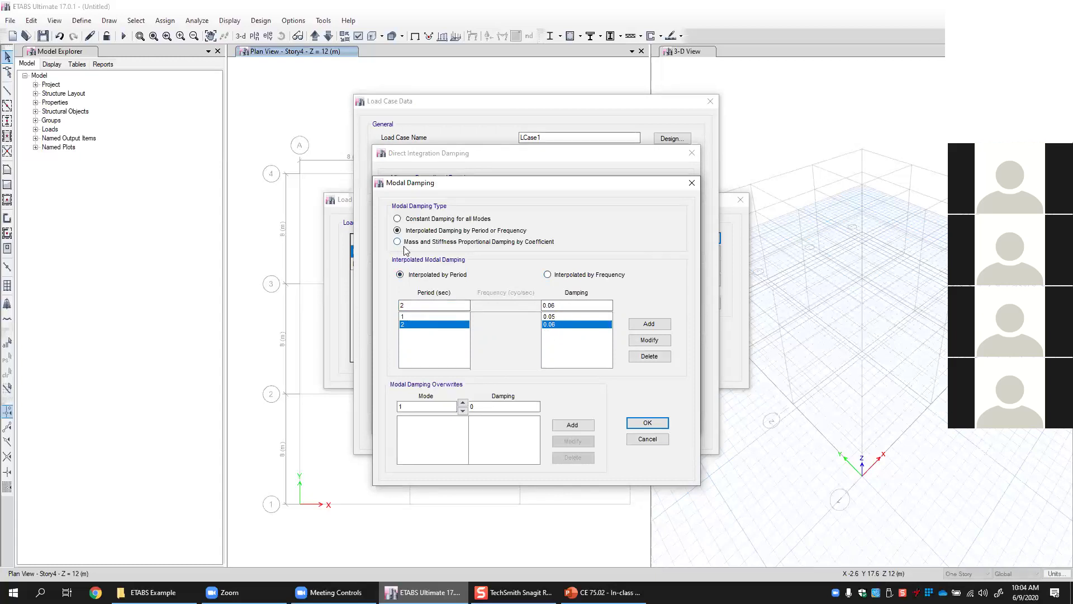
Set the modal damping type to mass and stiffness proportional, and review its direct and by-period coefficient specifications.
{"action": "left_click", "coordinate": [535, 243]}
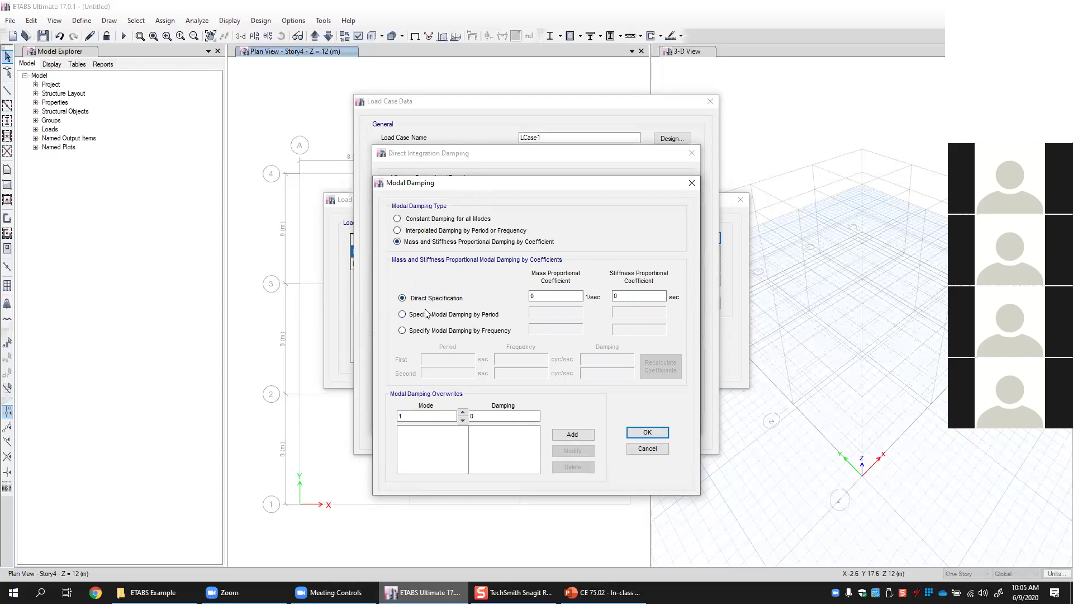
{"action": "double_click", "coordinate": [530, 296]}
{"action": "left_click", "coordinate": [622, 298]}
{"action": "left_click", "coordinate": [491, 315]}
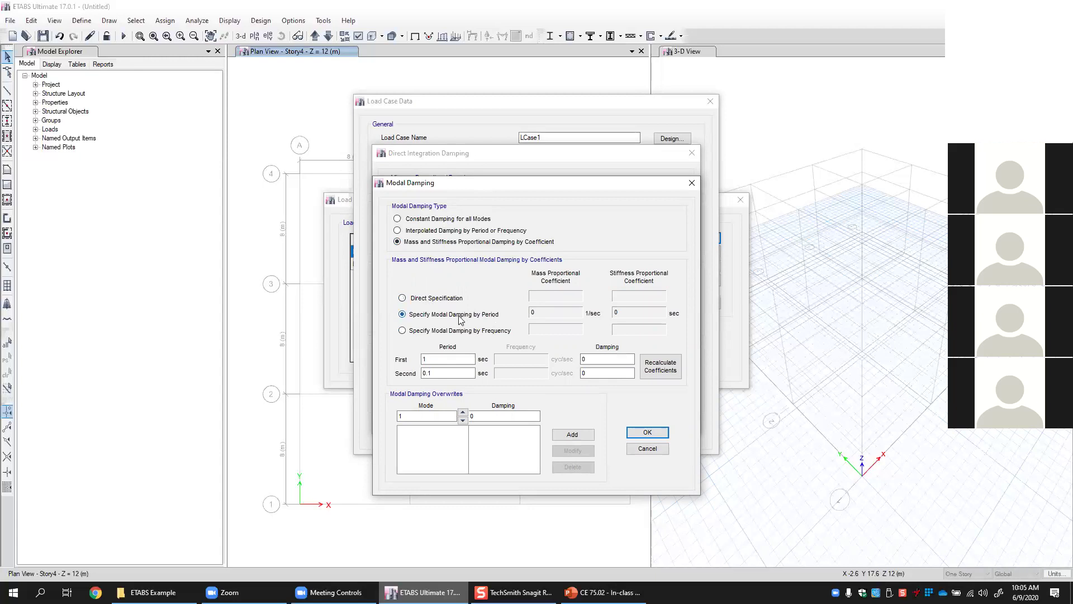
{"action": "left_click", "coordinate": [436, 359]}
{"action": "key", "text": "Tab"}
{"action": "left_click", "coordinate": [447, 359]}
{"action": "left_click", "coordinate": [594, 370]}
Specify the modal damping by frequency with 0.05 damping at both frequencies, recalculate the coefficients and accept all damping settings.
{"action": "left_click", "coordinate": [492, 331]}
{"action": "left_click", "coordinate": [510, 362]}
{"action": "left_click", "coordinate": [510, 373]}
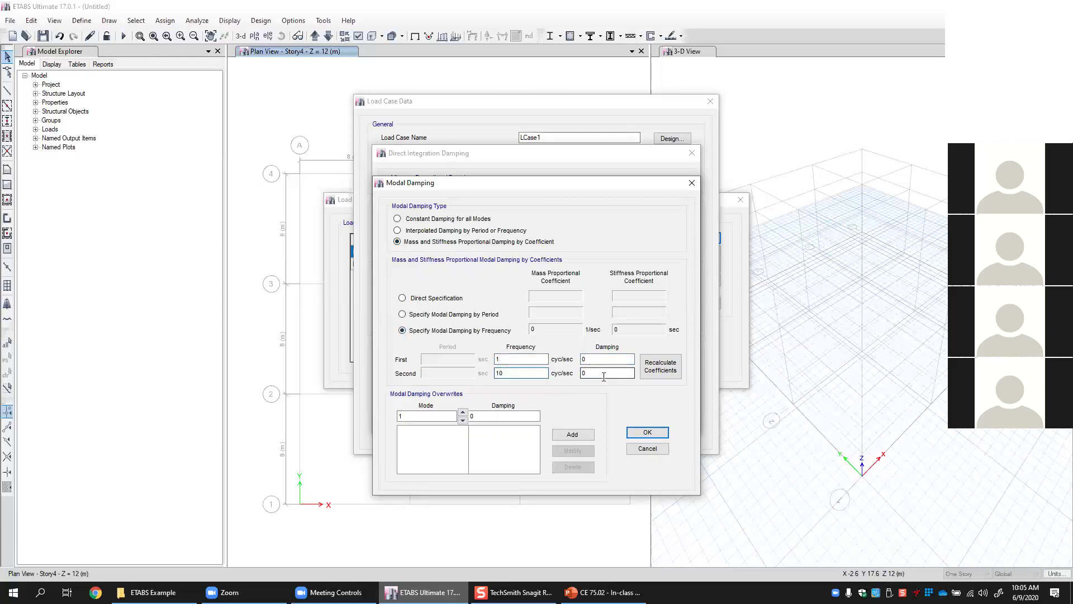
{"action": "left_click", "coordinate": [589, 358]}
{"action": "type", "text": "0.05"}
{"action": "left_click", "coordinate": [623, 373]}
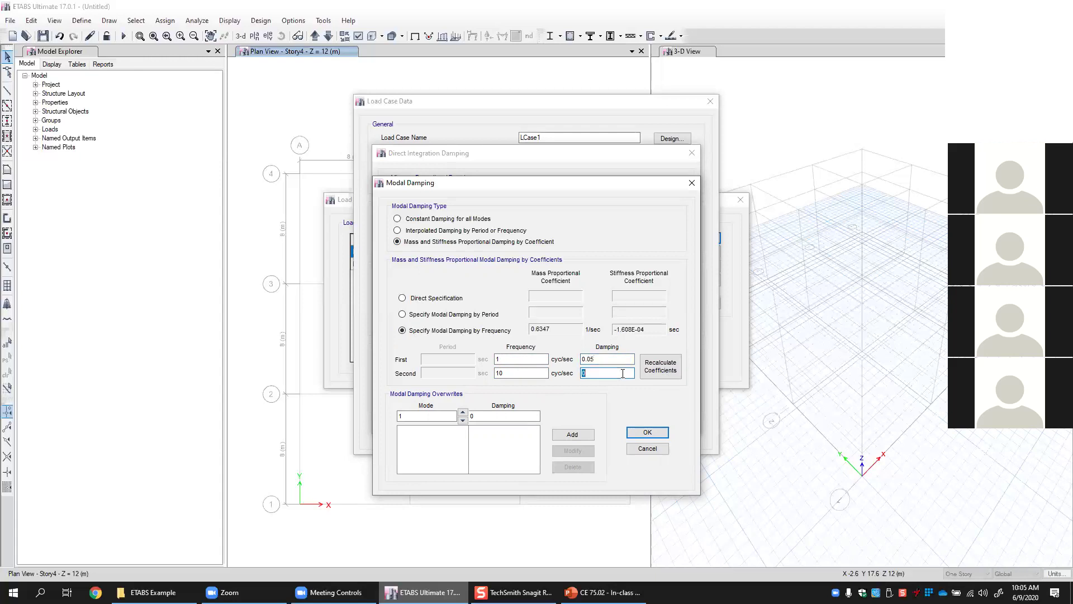
{"action": "type", "text": "0.05"}
{"action": "left_click", "coordinate": [680, 371]}
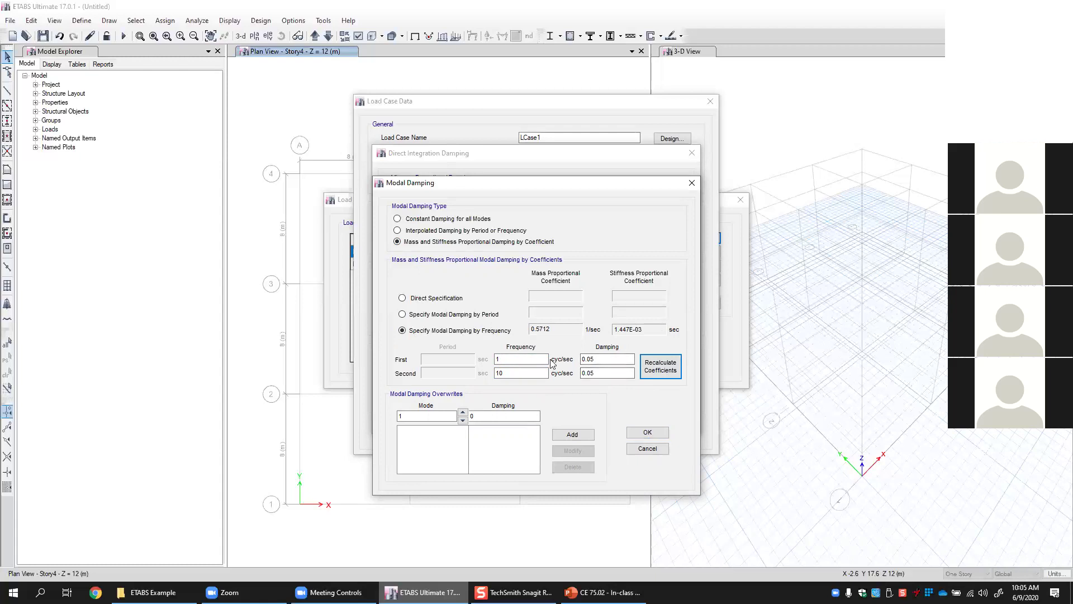
{"action": "left_click", "coordinate": [643, 433]}
{"action": "left_click", "coordinate": [638, 433]}
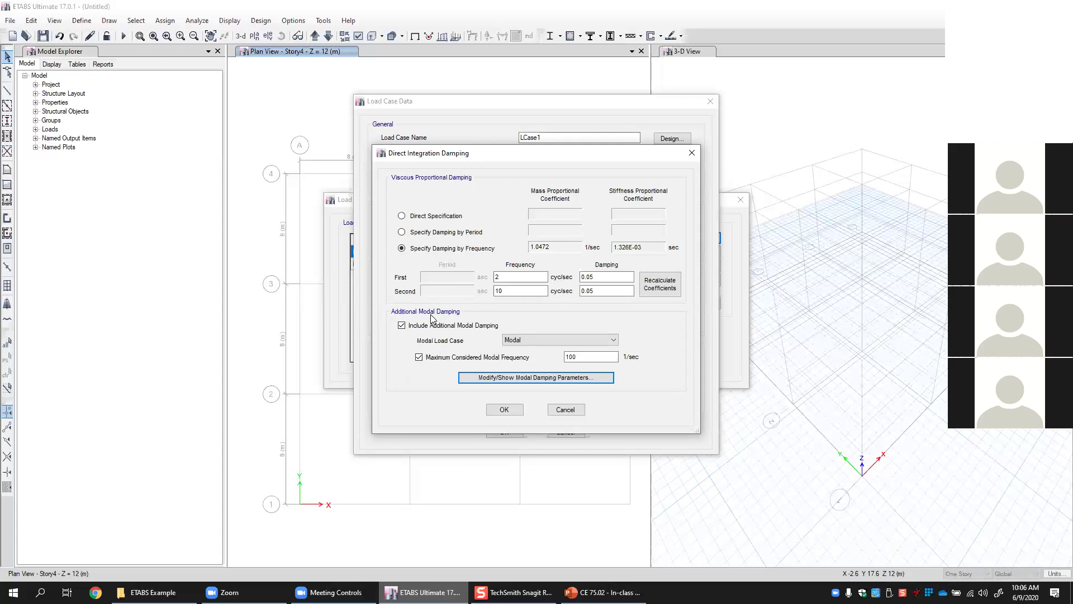
{"action": "left_click", "coordinate": [517, 414]}
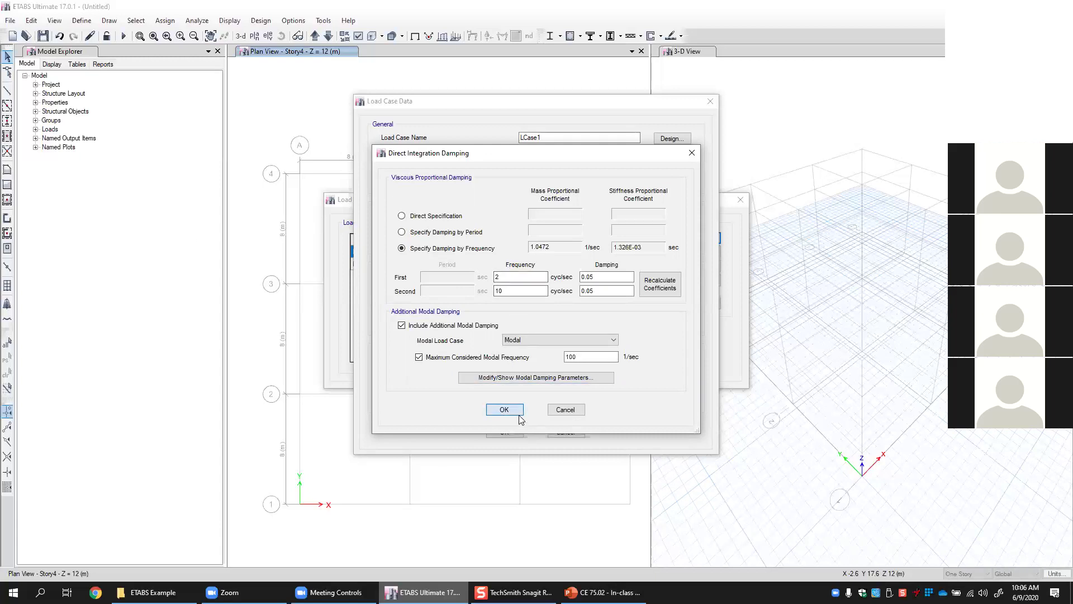
{"action": "left_click", "coordinate": [519, 416]}
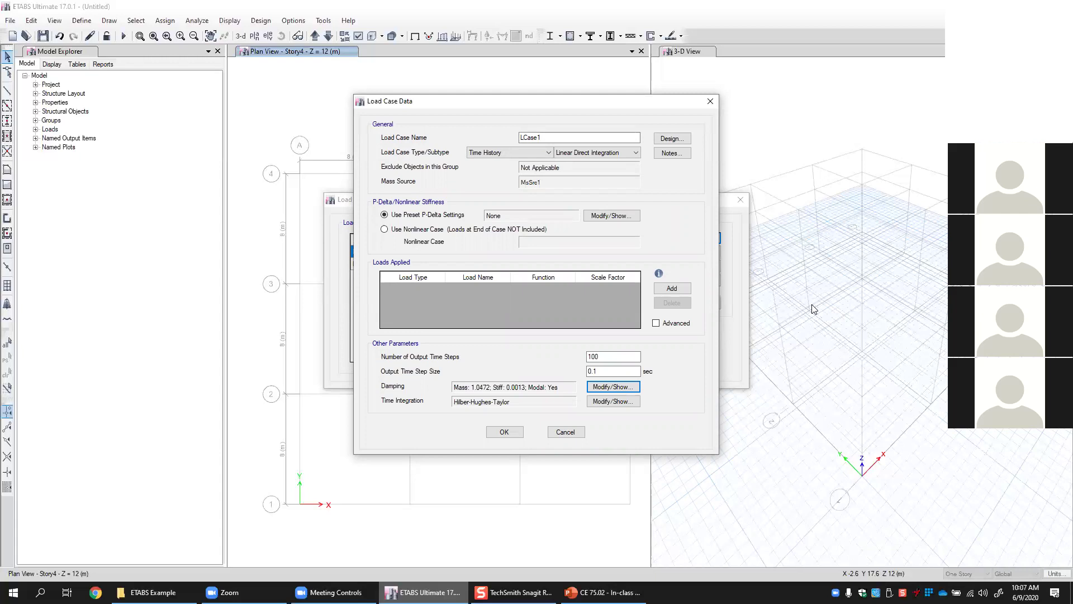
Change the load case subtype to Linear Modal and inspect its modal damping settings without changing them.
{"action": "left_click", "coordinate": [593, 153]}
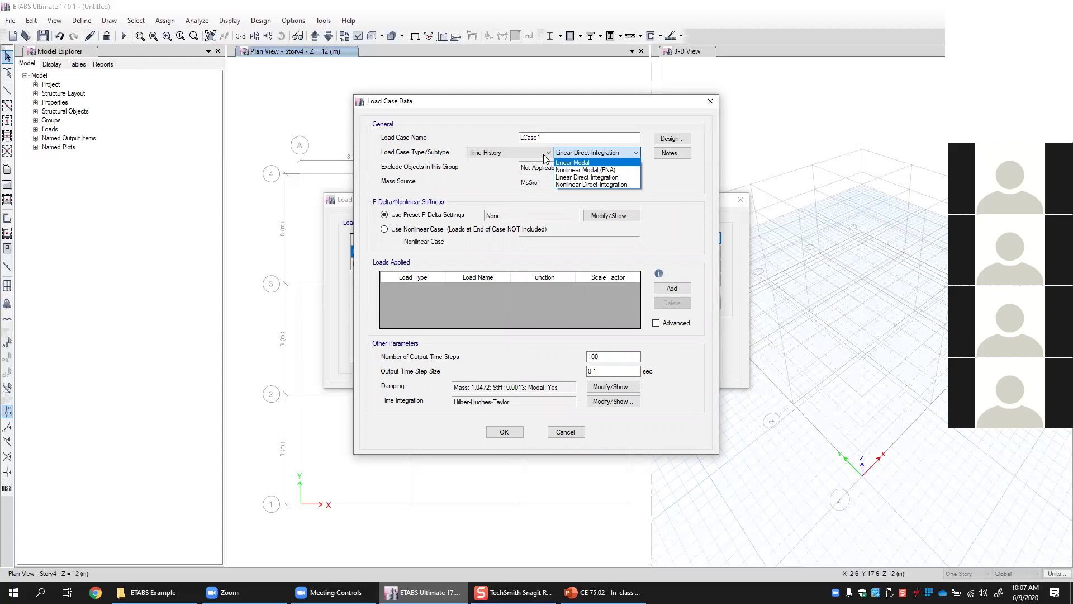
{"action": "left_click", "coordinate": [588, 162]}
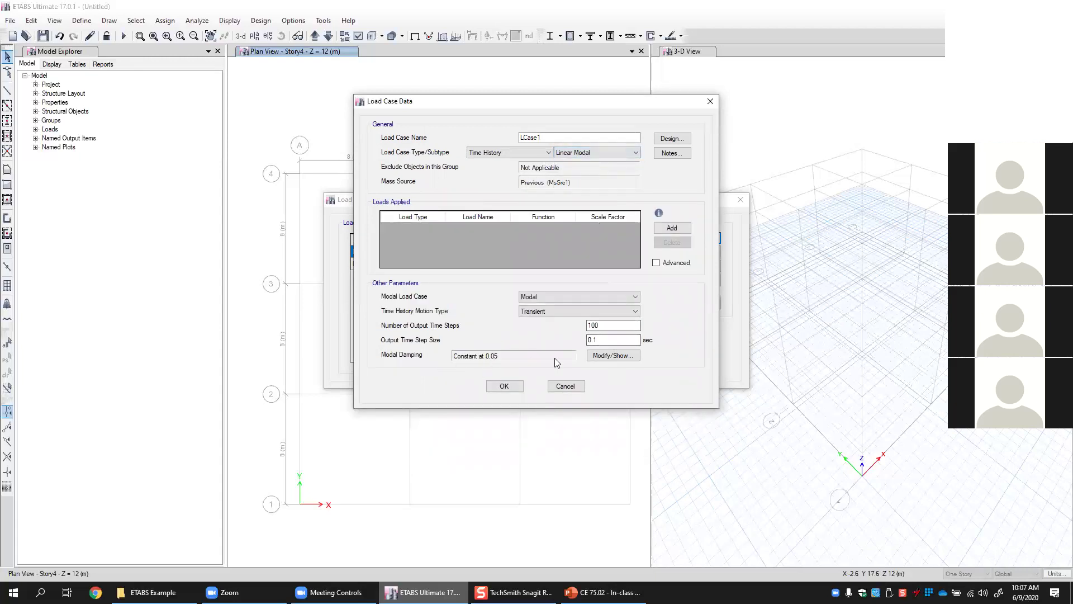
{"action": "left_click", "coordinate": [610, 357]}
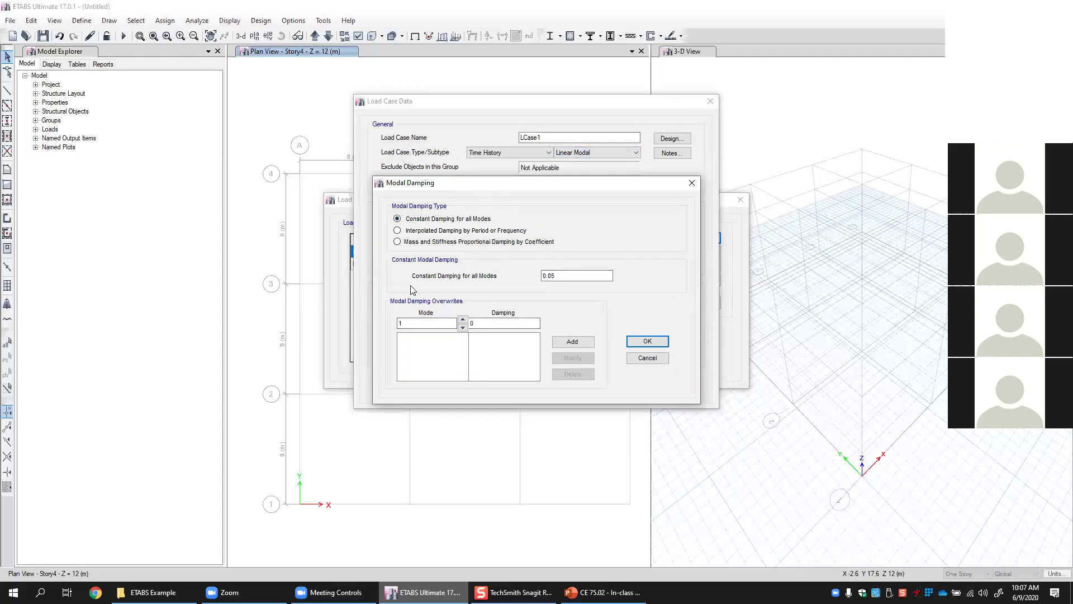
{"action": "left_click", "coordinate": [660, 362]}
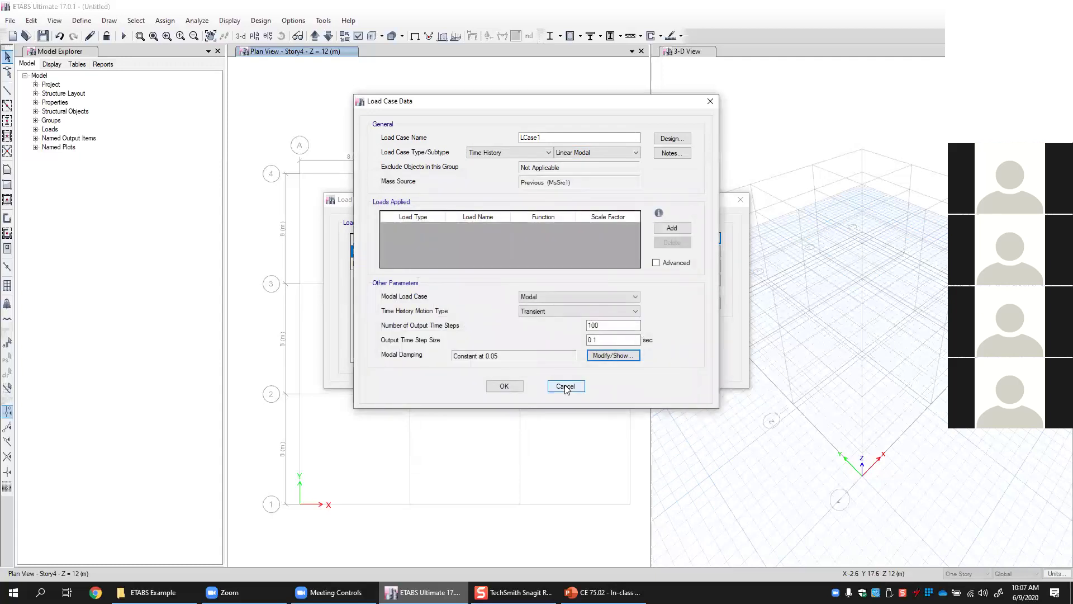